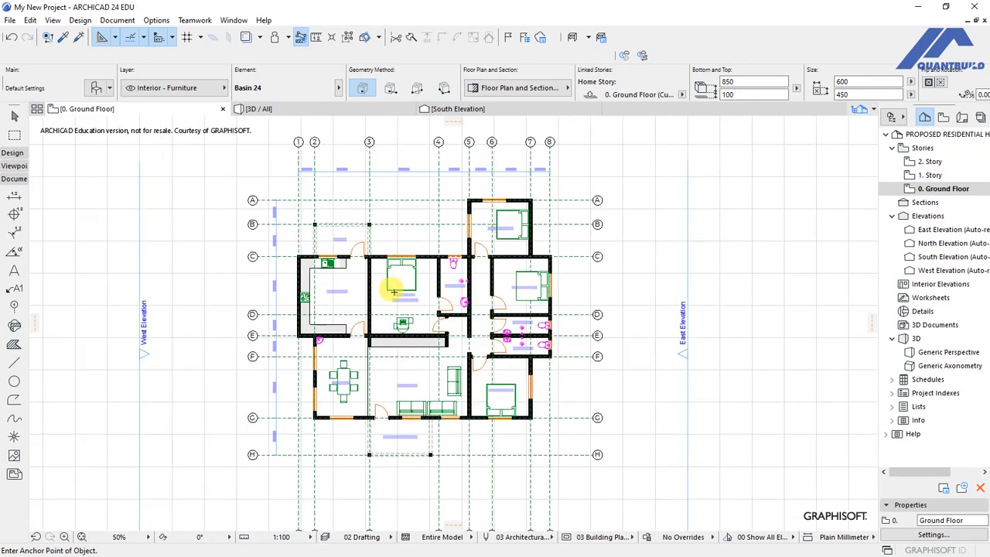
Review the house's ground floor plan, South Elevation and 3D view, and return to the ground floor plan
scroll(376, 285, up, 2)
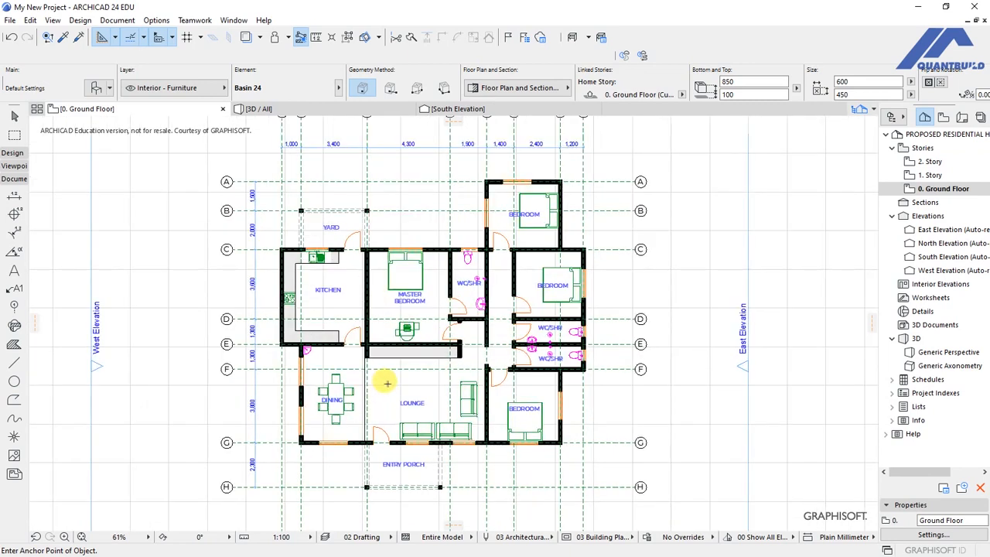
scroll(385, 383, up, 1)
scroll(382, 385, down, 1)
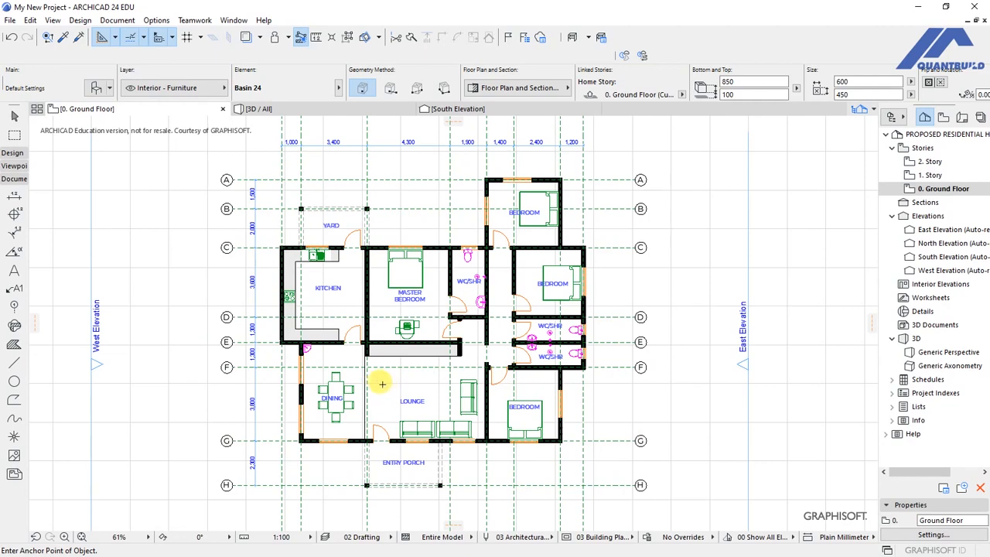
click(457, 109)
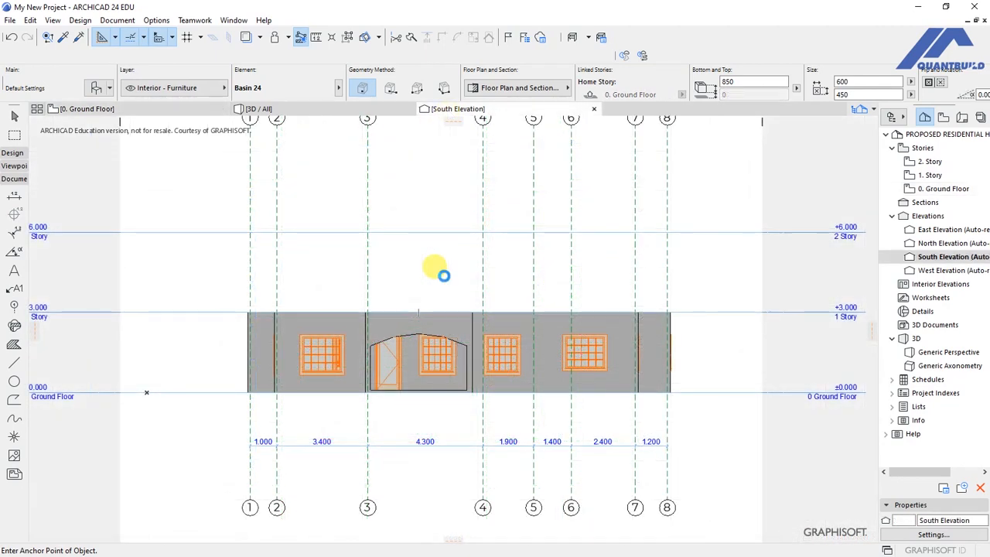
key(F3)
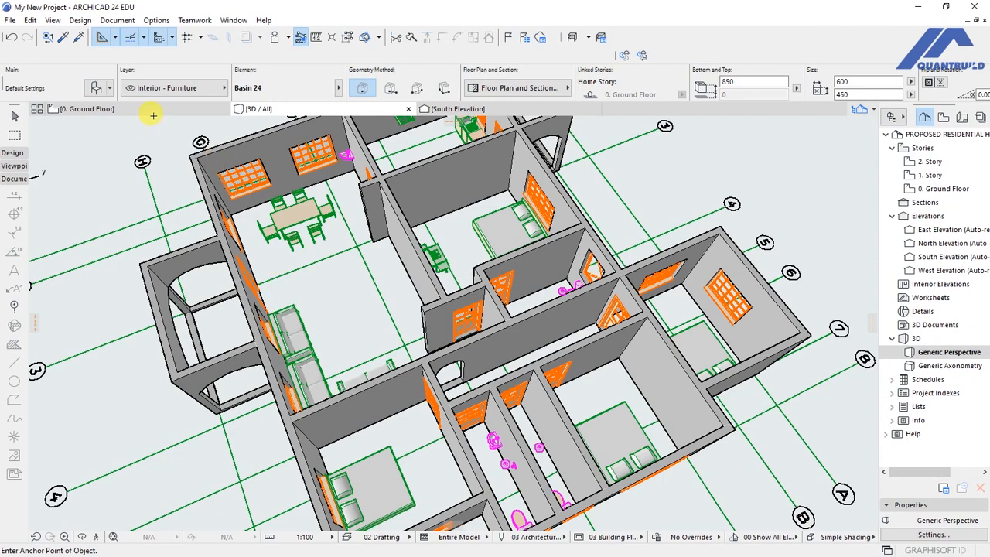
click(155, 255)
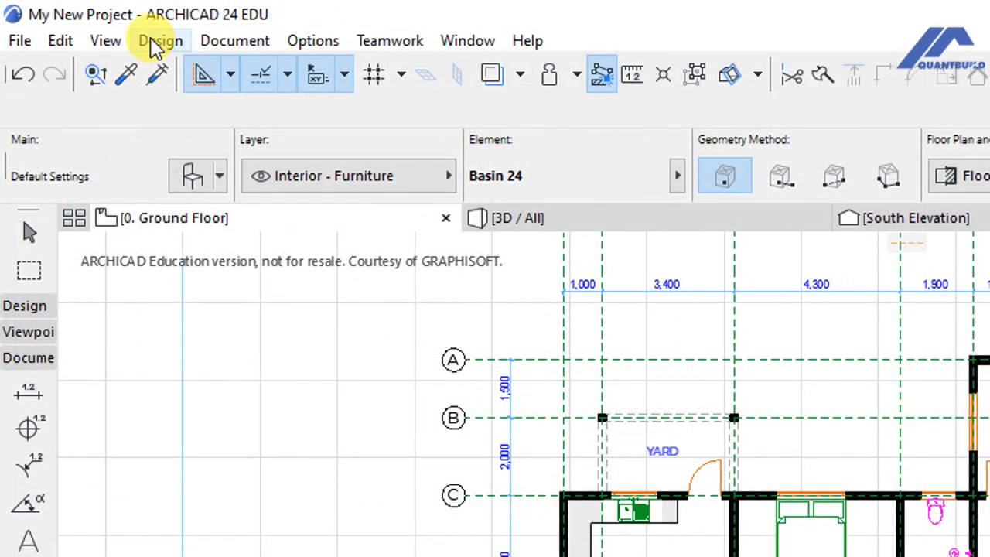
click(159, 42)
mouse_move(386, 77)
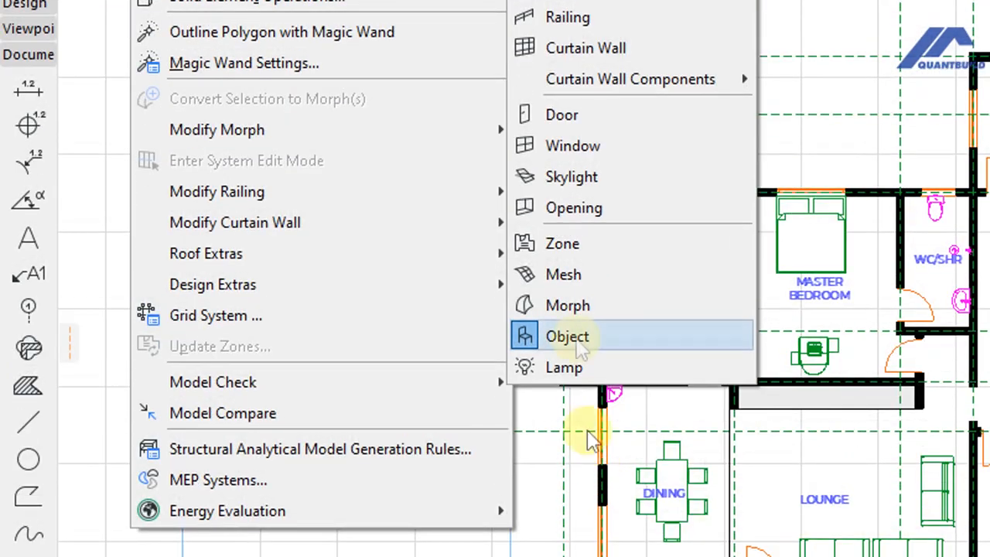
click(576, 339)
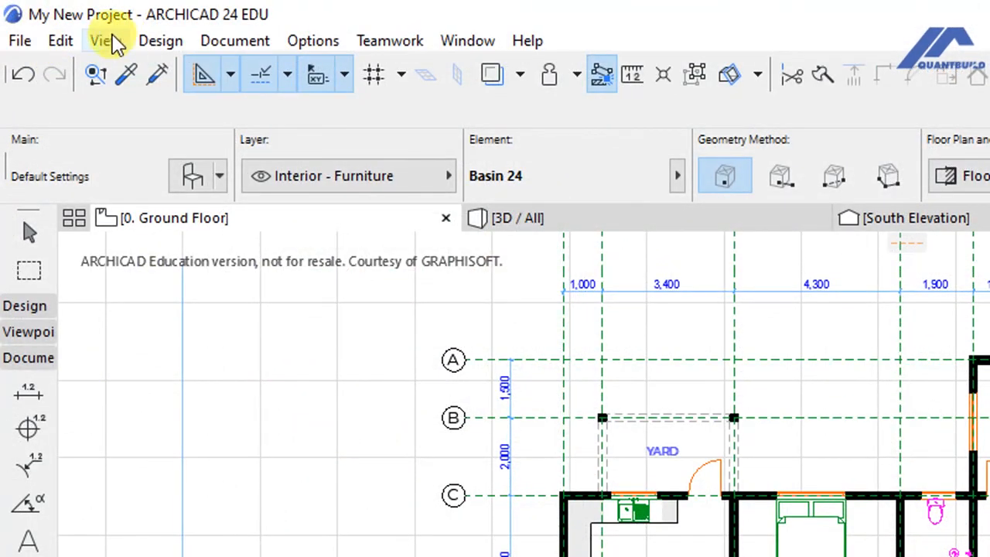
Activate the Slab tool and set the default slab composite to Concrete Floor with 10mm Tile
click(160, 41)
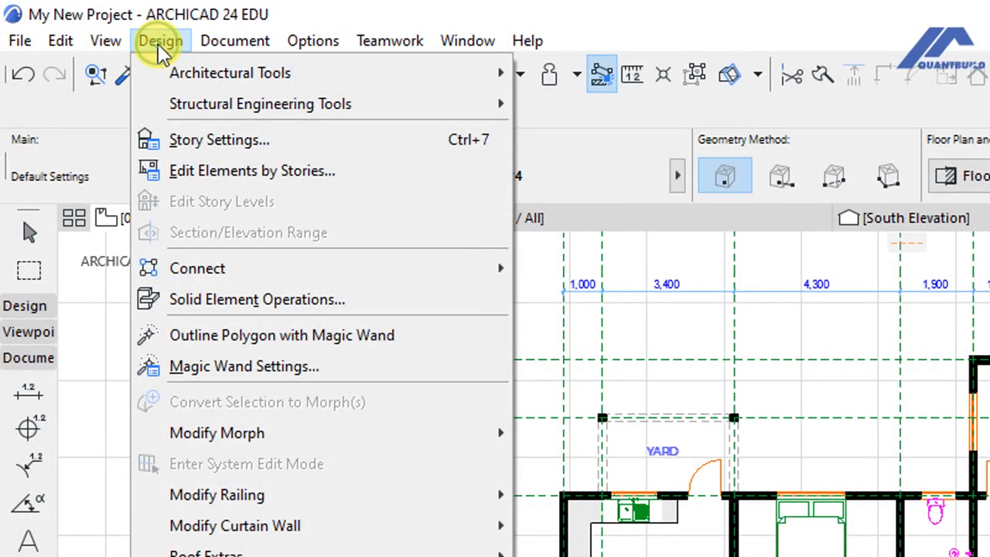
mouse_move(187, 71)
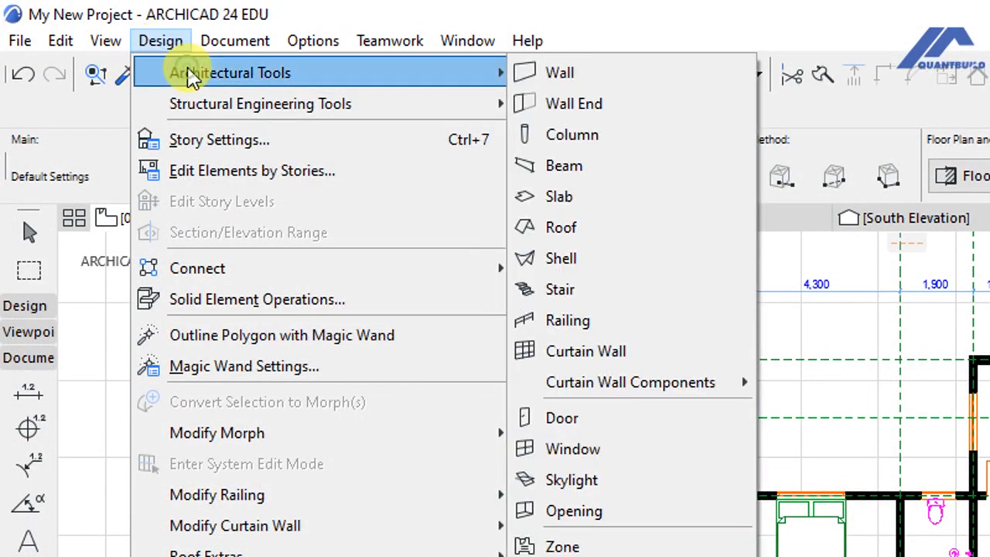
click(575, 194)
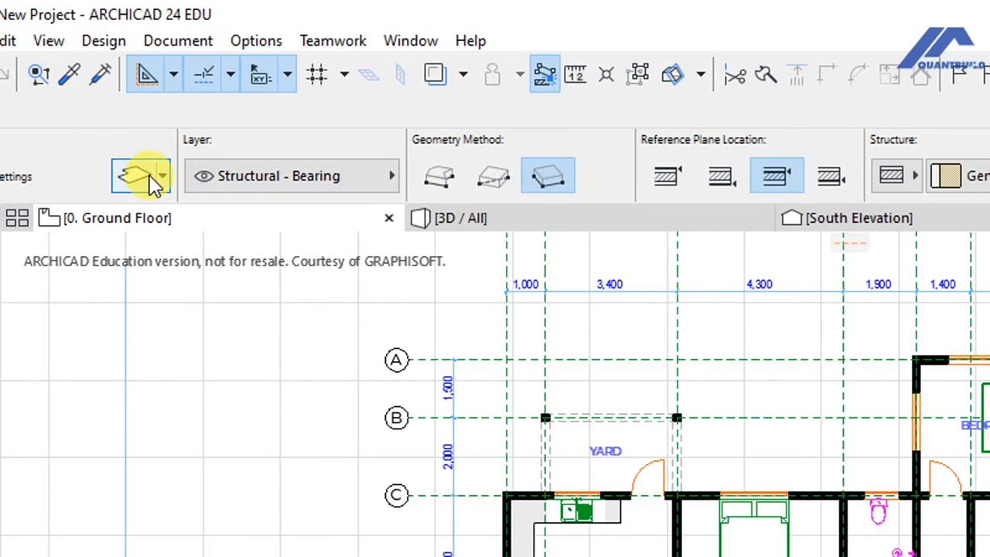
click(153, 180)
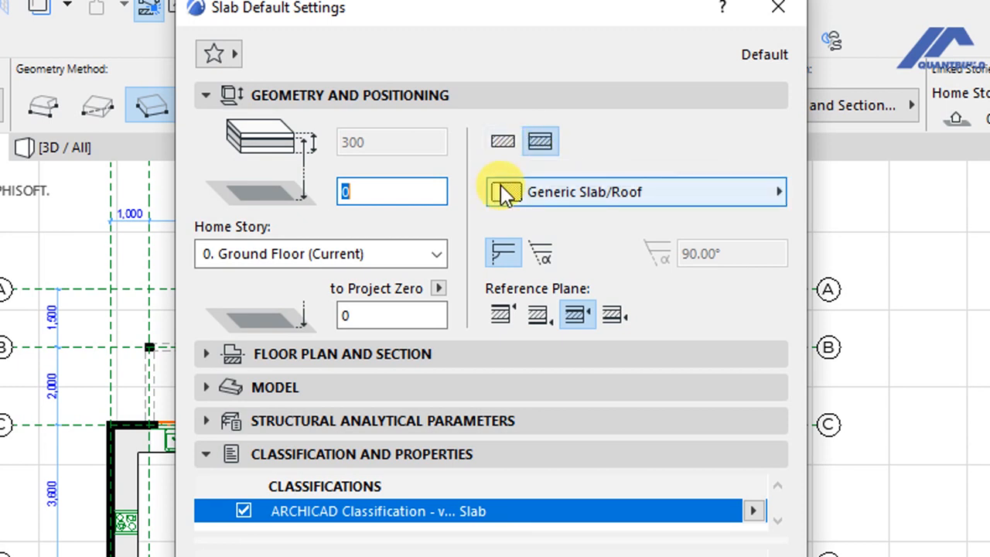
click(631, 194)
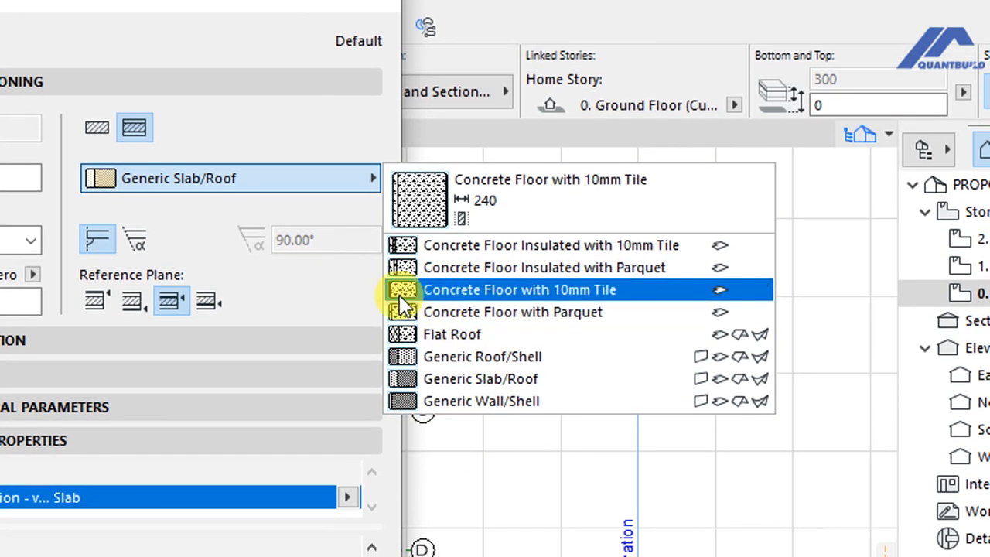
click(520, 302)
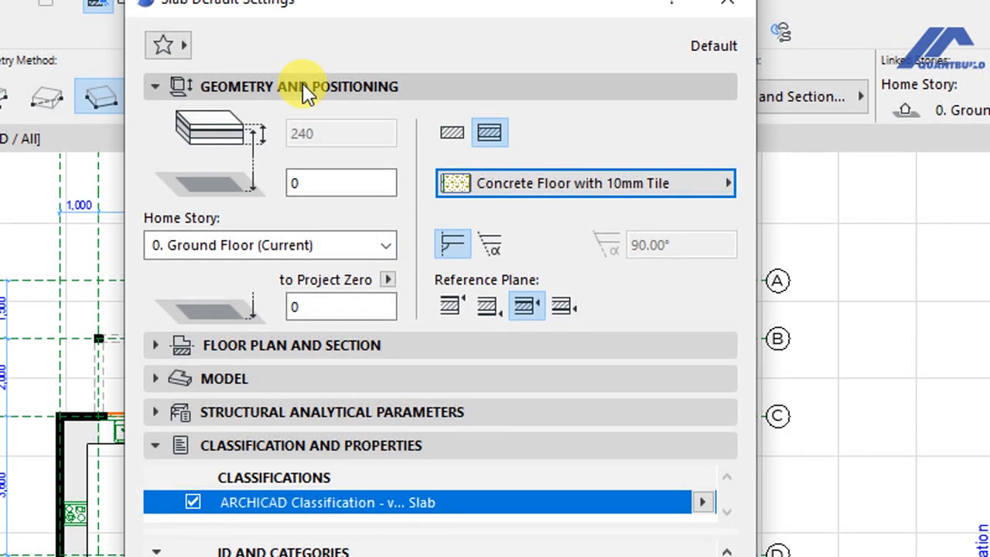
Examine the slab defaults for floor plan display, cut surfaces and outlines
click(304, 86)
click(297, 121)
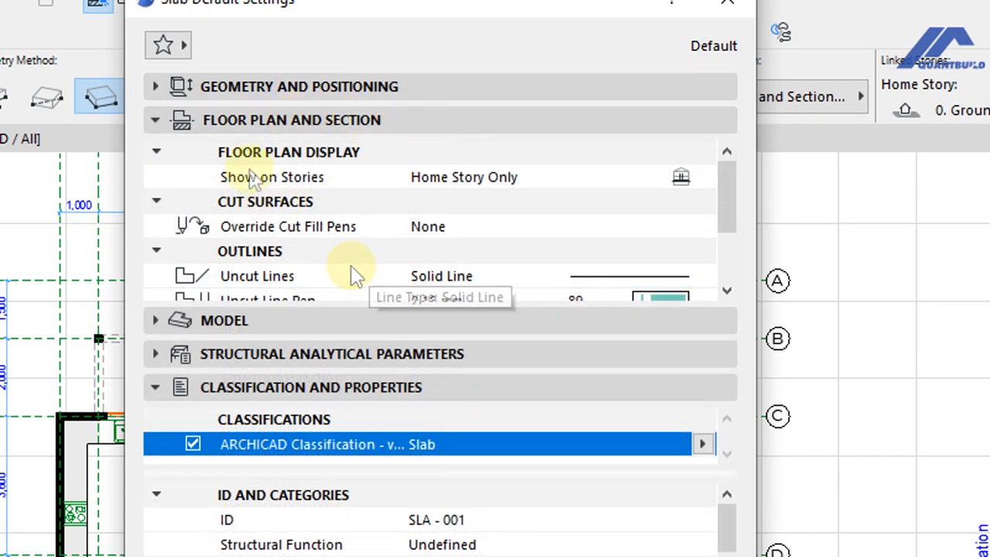
scroll(261, 221, down, 2)
scroll(276, 190, up, 3)
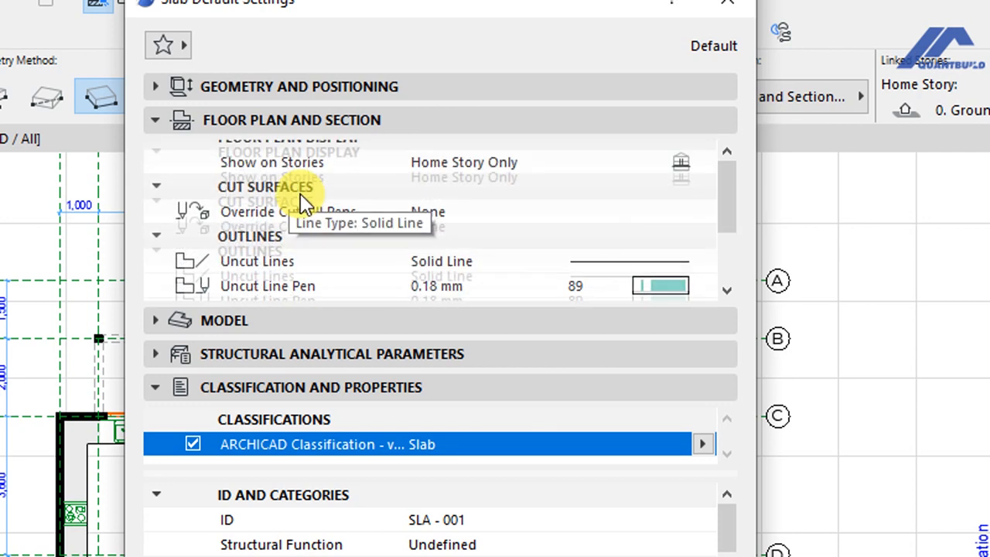
scroll(278, 201, down, 3)
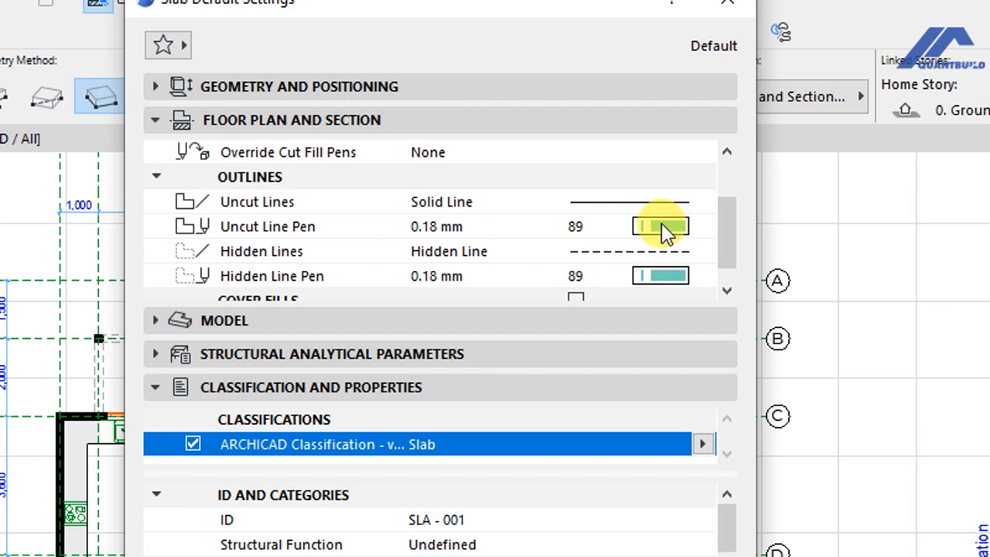
click(340, 120)
Try the model surface overrides for the slab's top, edges and bottom, and switch them off again
click(261, 155)
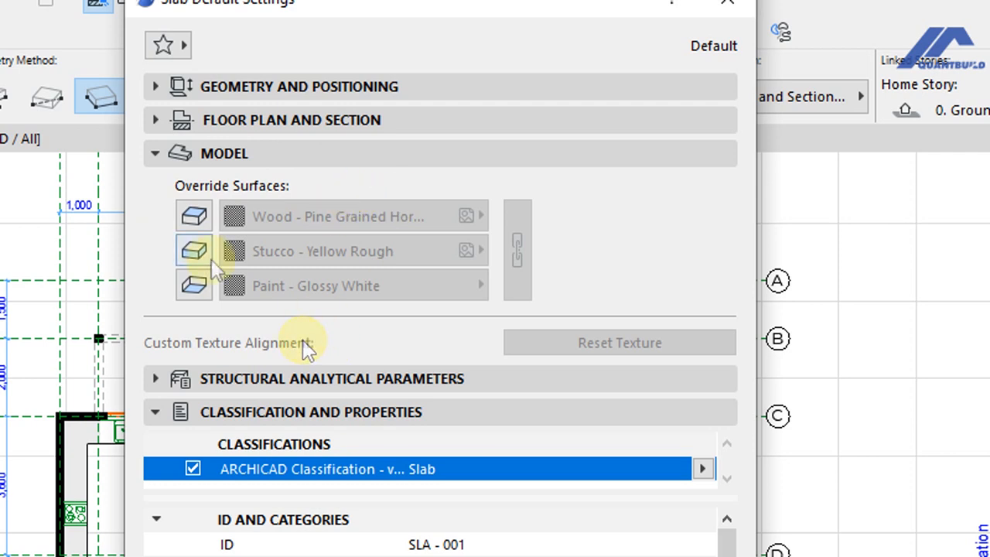
click(193, 216)
click(189, 251)
click(193, 284)
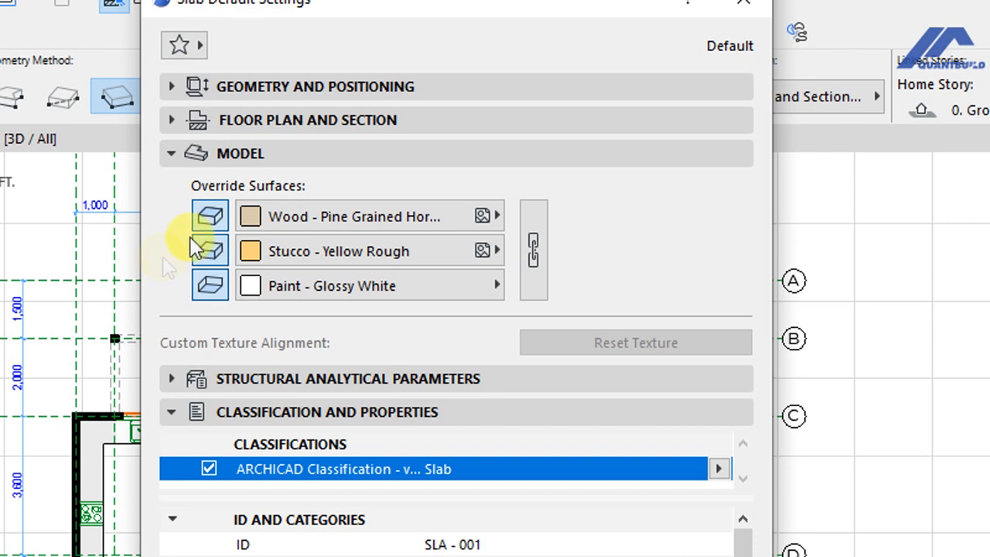
click(209, 219)
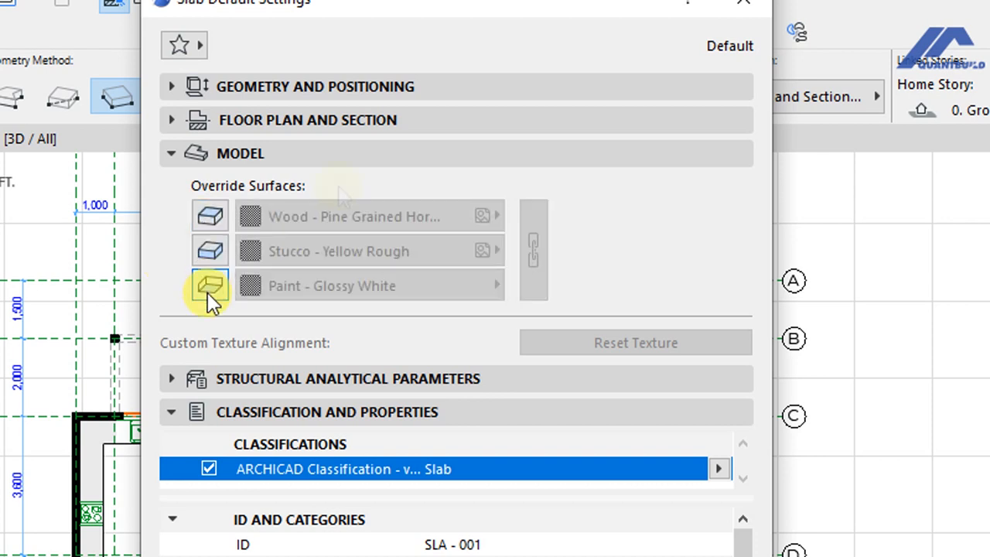
click(259, 154)
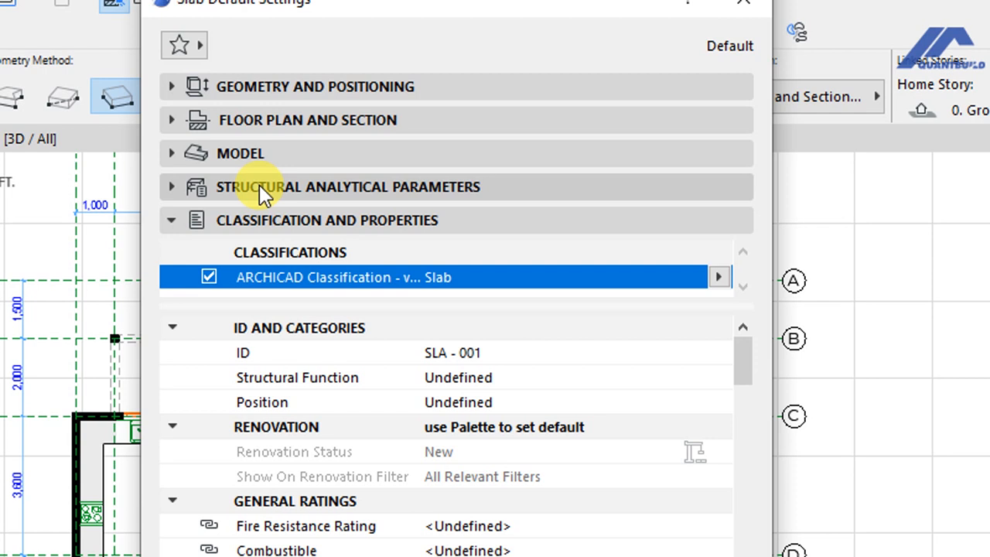
Set the slab's structural function to Load-Bearing Element in the structural analytical parameters
click(260, 187)
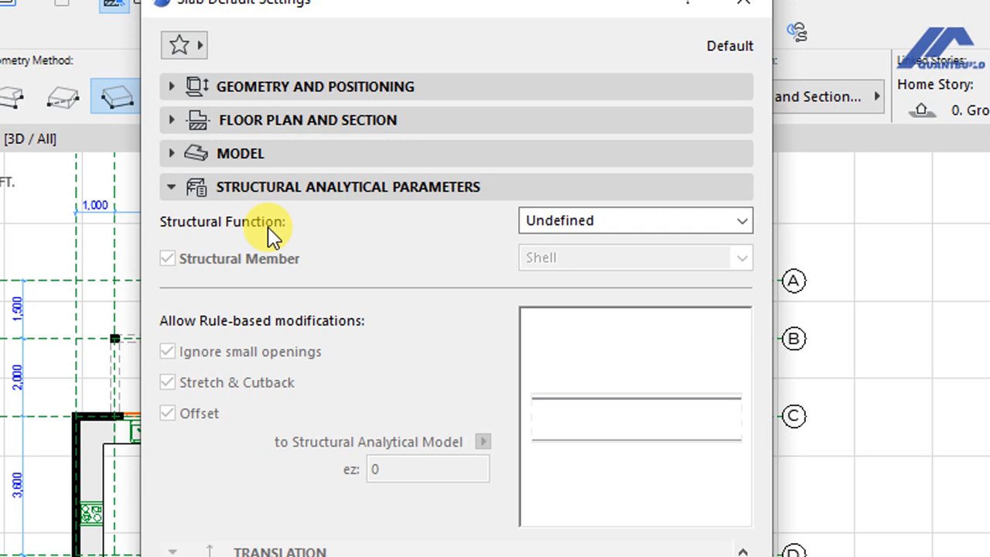
click(698, 226)
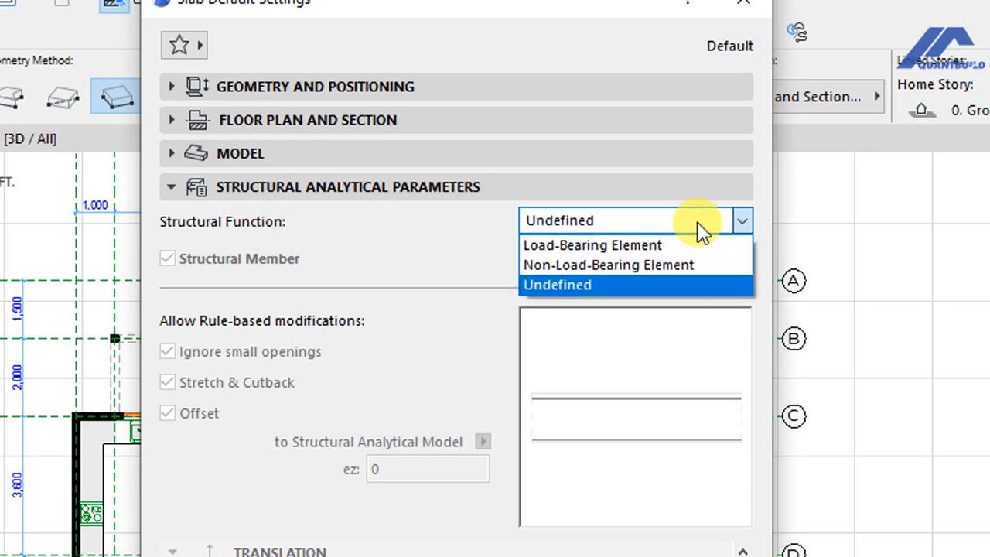
click(599, 245)
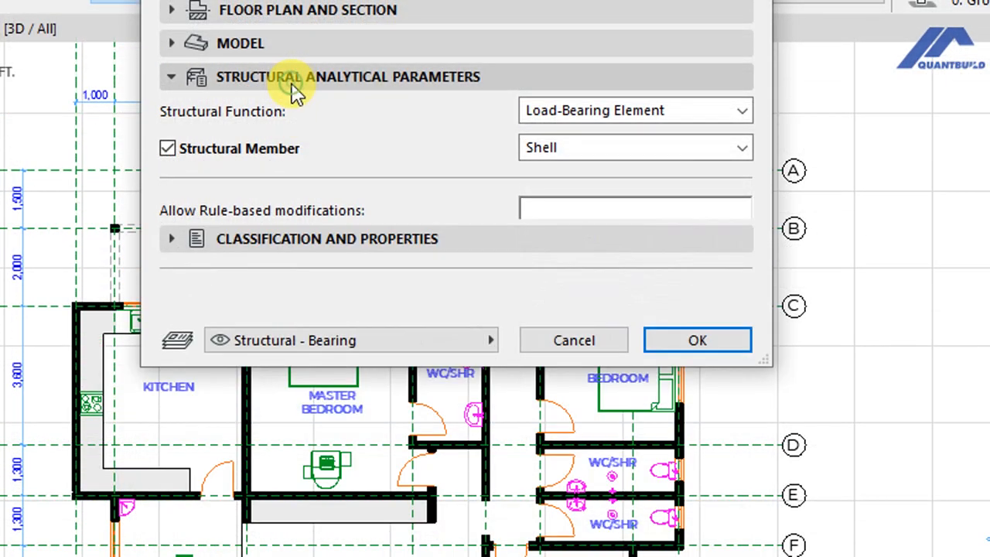
click(290, 72)
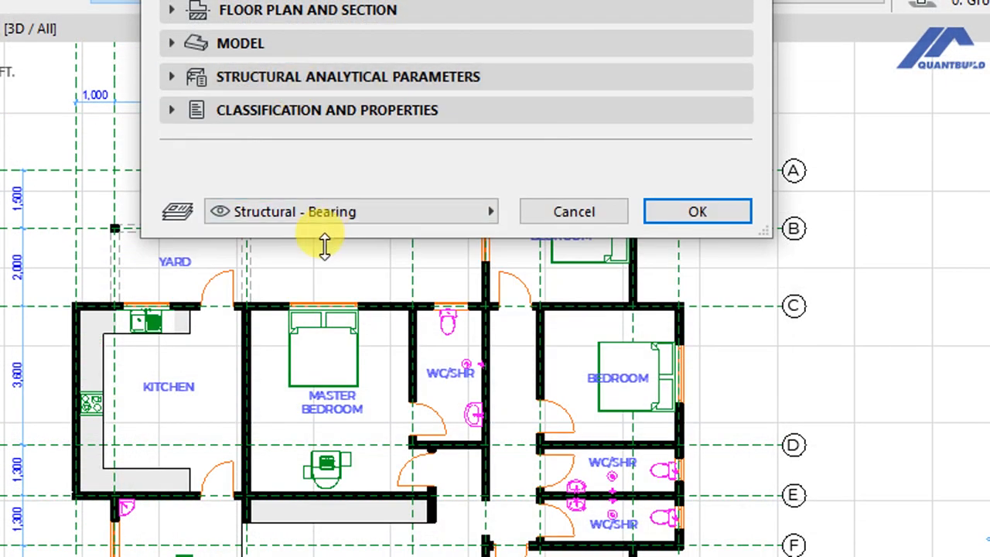
Classify the default slab as Slab under Construction Element and accept the slab default settings
click(328, 110)
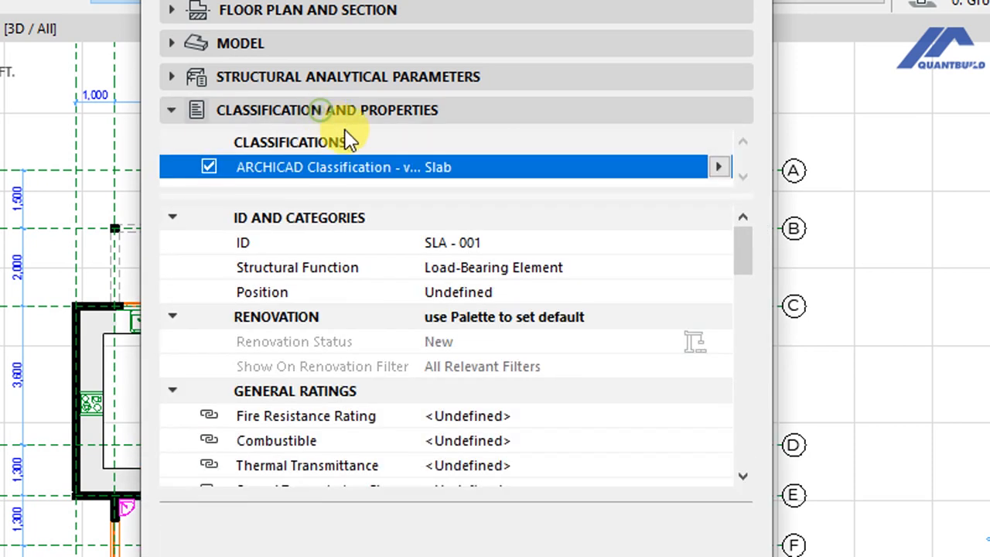
click(402, 168)
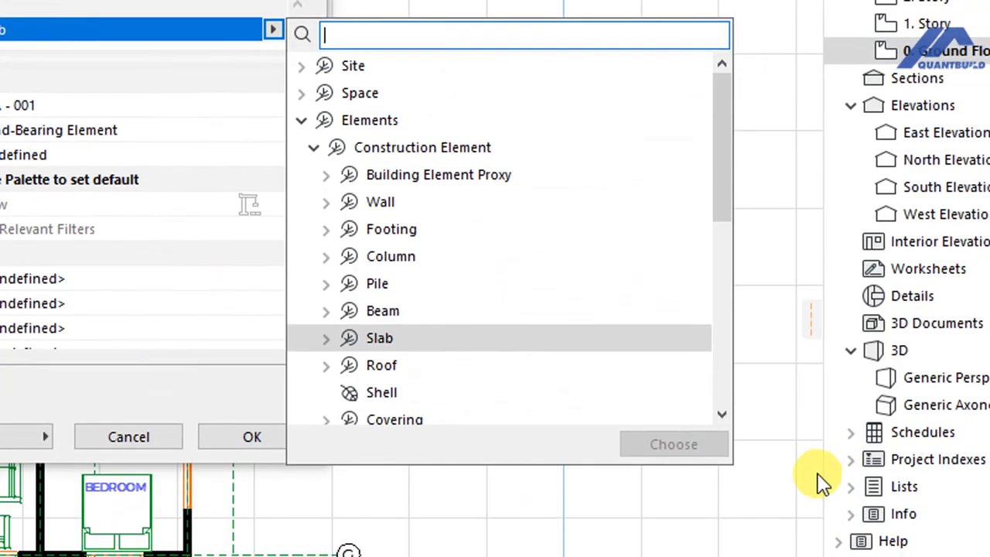
click(381, 341)
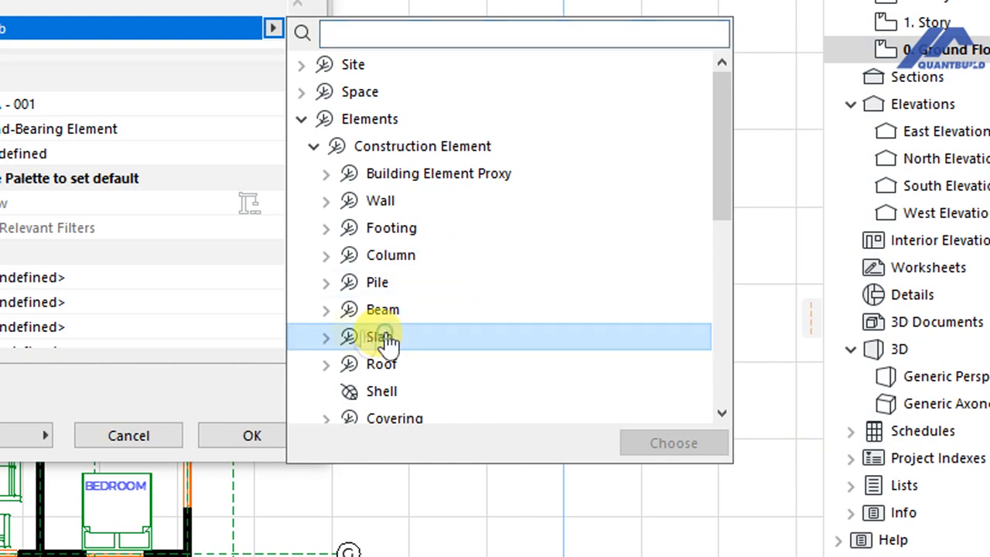
double_click(381, 341)
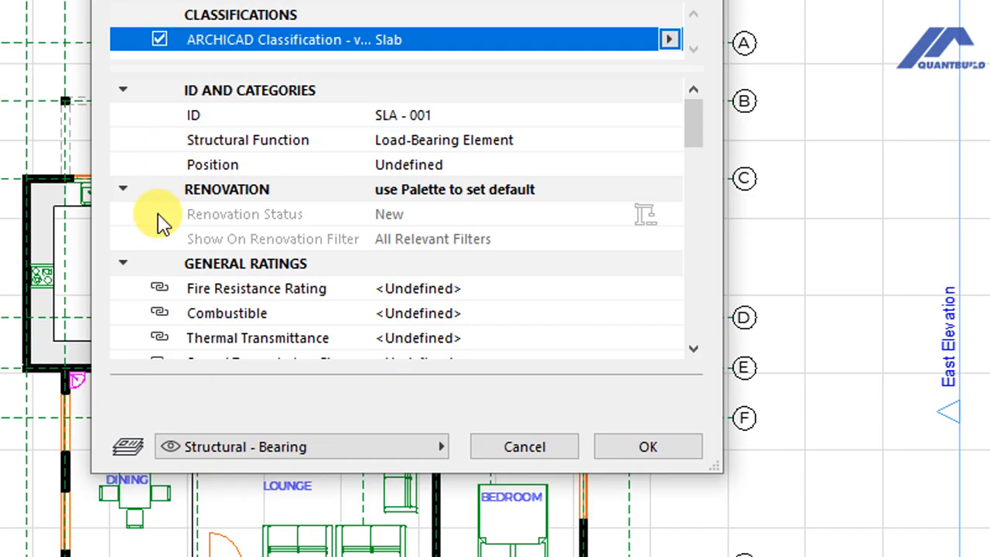
click(643, 446)
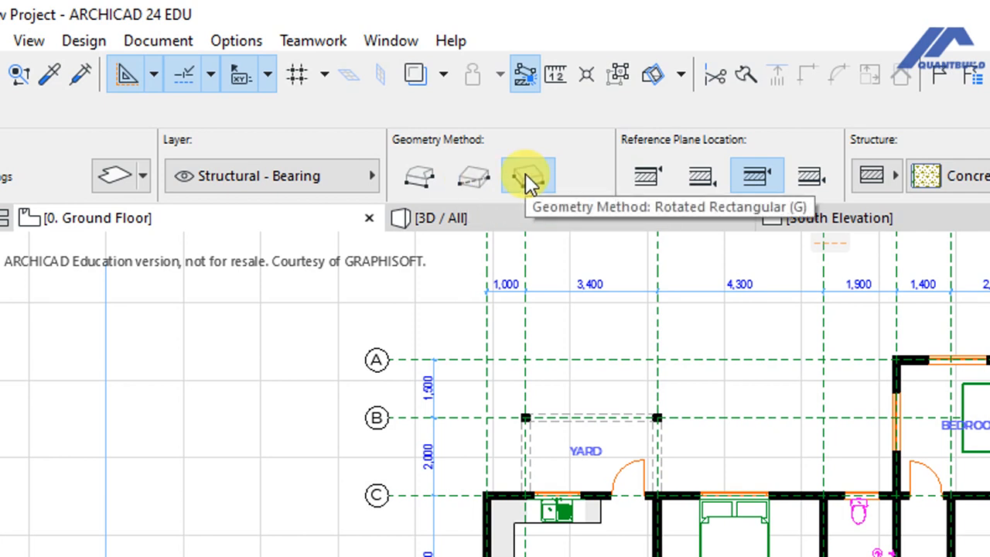
Draw a closed, irregular nine-sided slab with the polygonal geometry method in an empty area of the ground floor
click(422, 179)
scroll(472, 410, down, 3)
scroll(666, 426, up, 5)
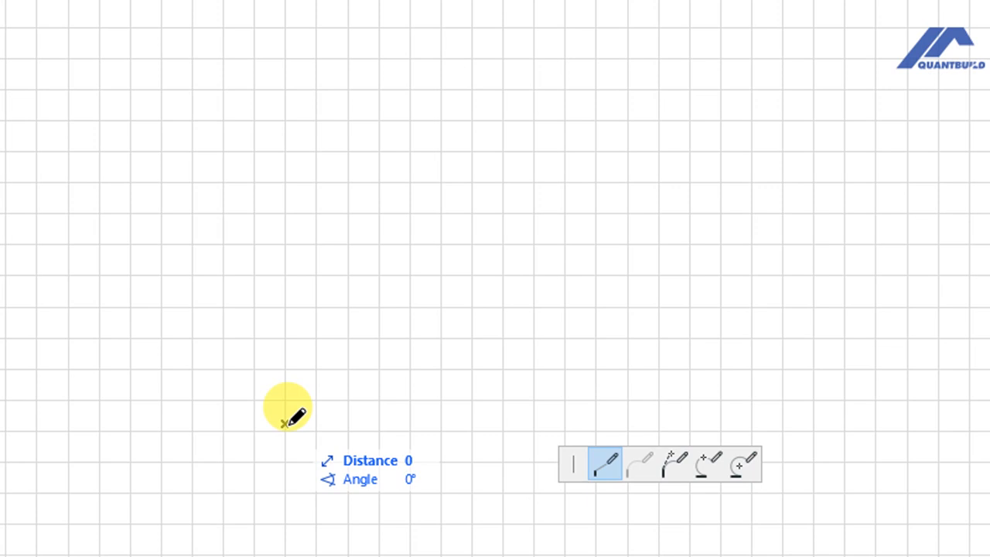
click(433, 423)
click(486, 365)
click(601, 359)
click(649, 256)
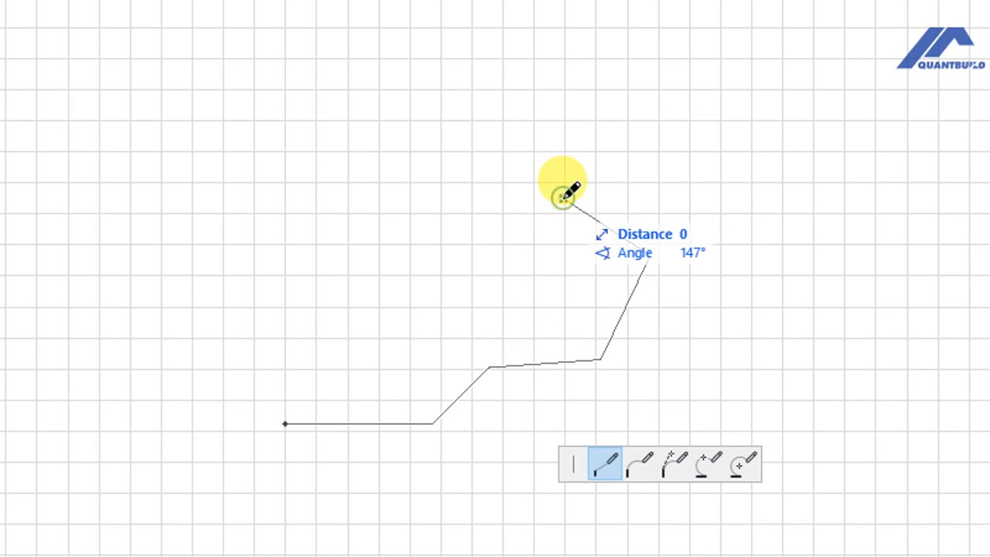
click(434, 152)
click(253, 251)
click(207, 343)
click(285, 424)
scroll(255, 364, up, 2)
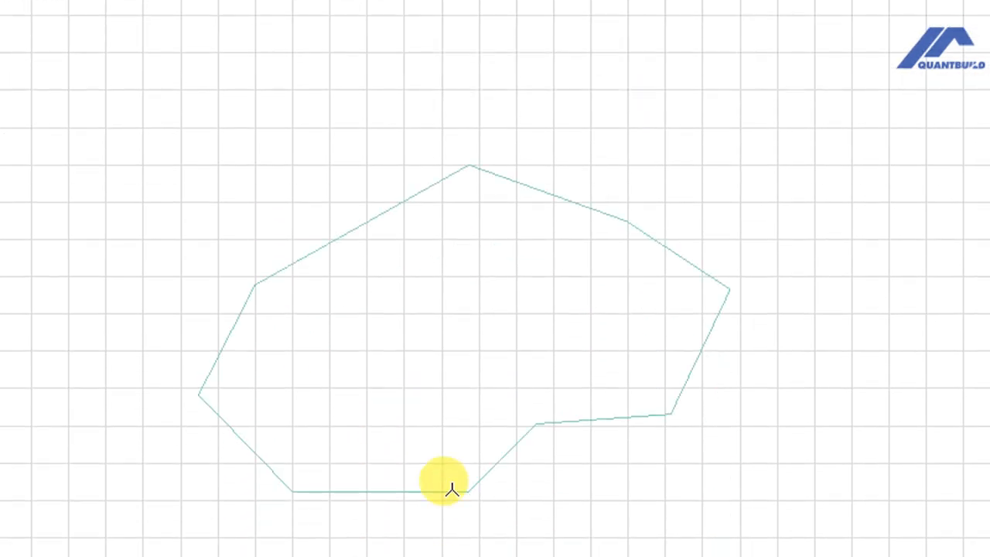
click(471, 491)
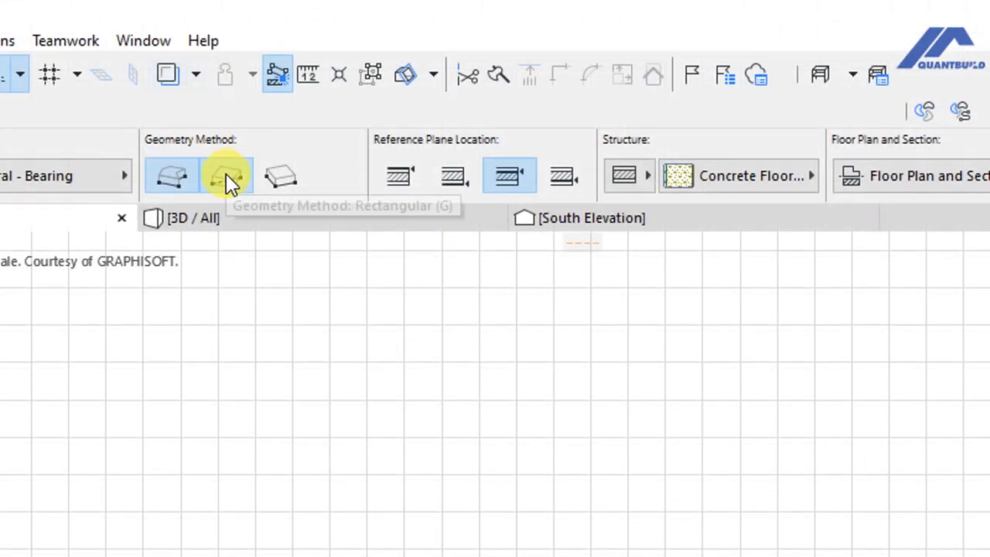
Start a slab with the rectangular geometry method in the empty area by placing its first corner
click(226, 176)
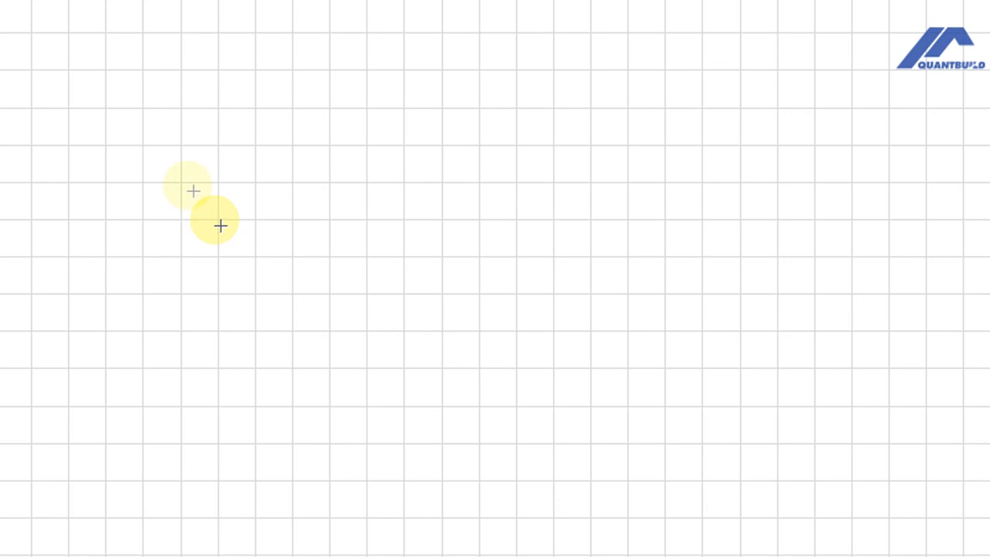
click(199, 136)
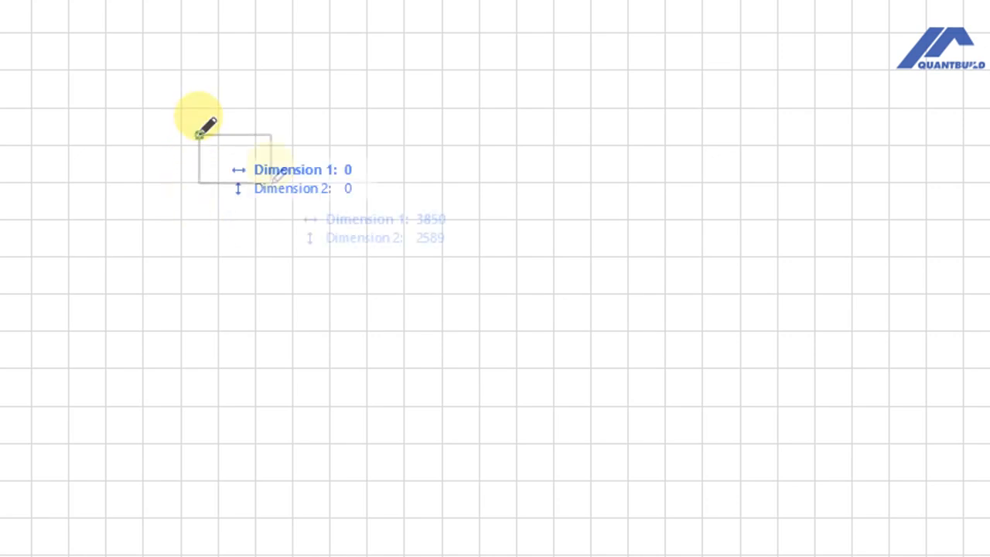